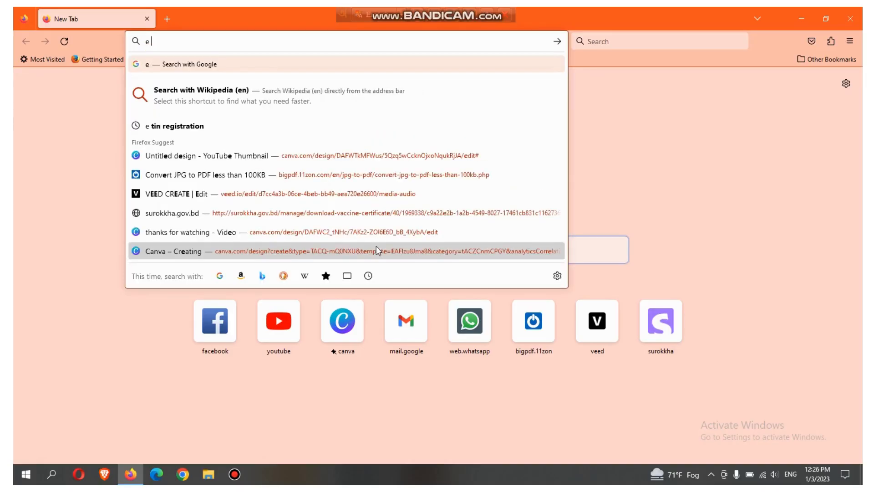
# Search the web for "e tin registration".
pyautogui.write('t')
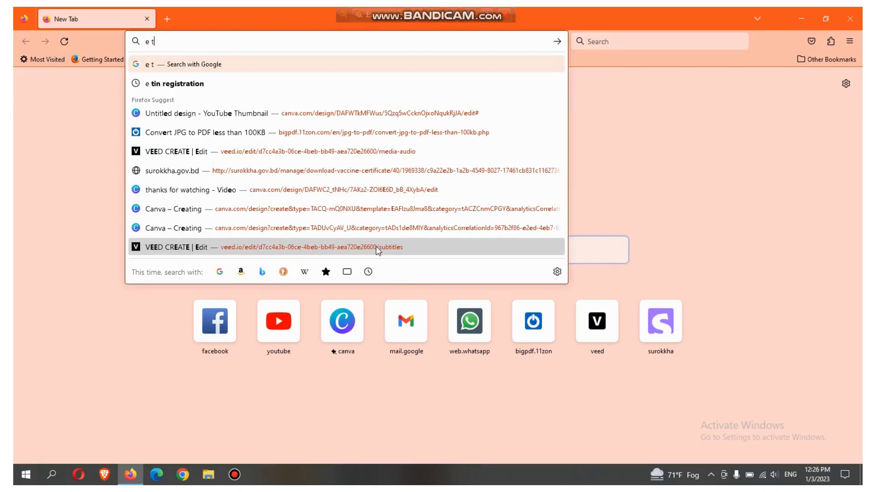
pyautogui.write('in tre')
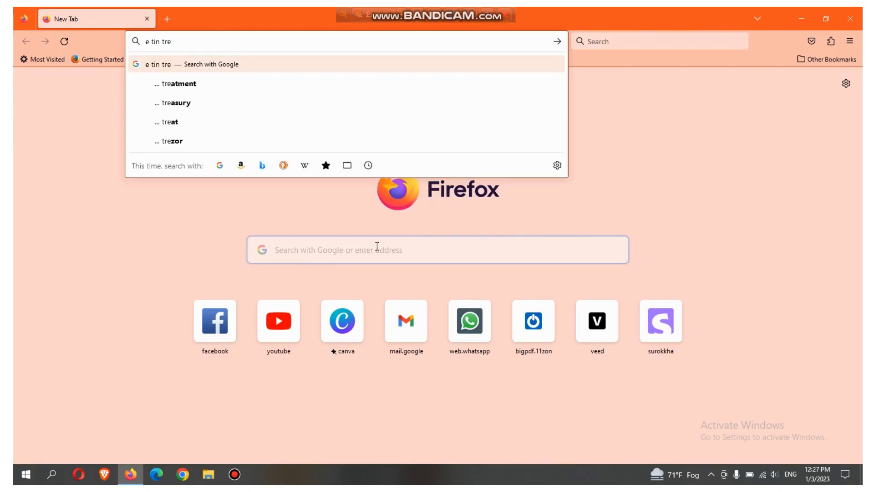
pyautogui.press('BackSpace')
pyautogui.press('BackSpace')
pyautogui.press('BackSpace')
pyautogui.press('BackSpace')
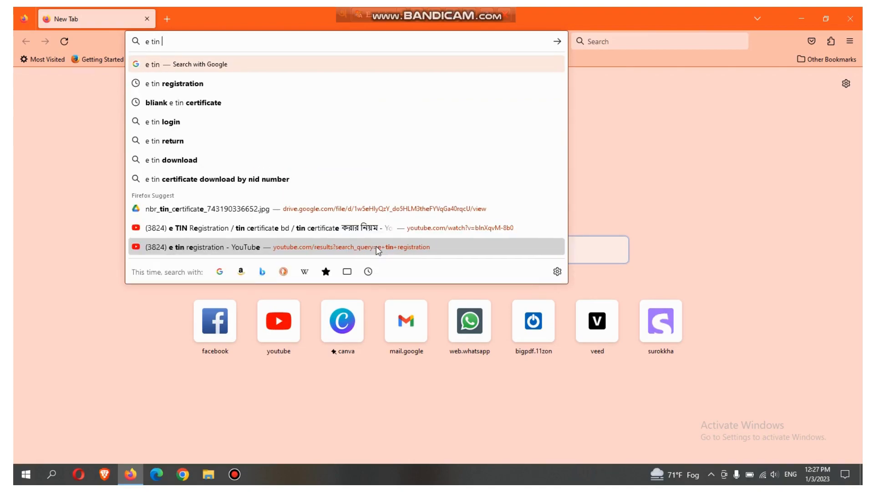
pyautogui.click(257, 82)
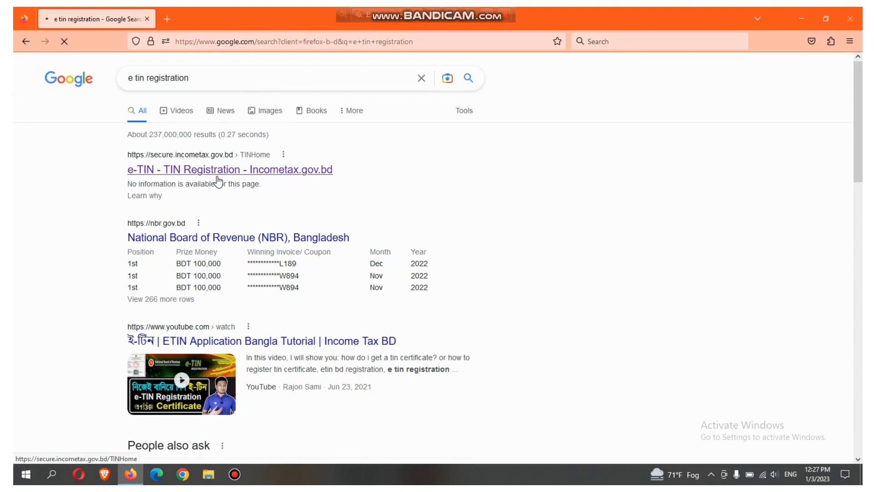
# Open the National Board of Revenue e-TIN site from the search results and go to its registration form.
pyautogui.click(217, 176)
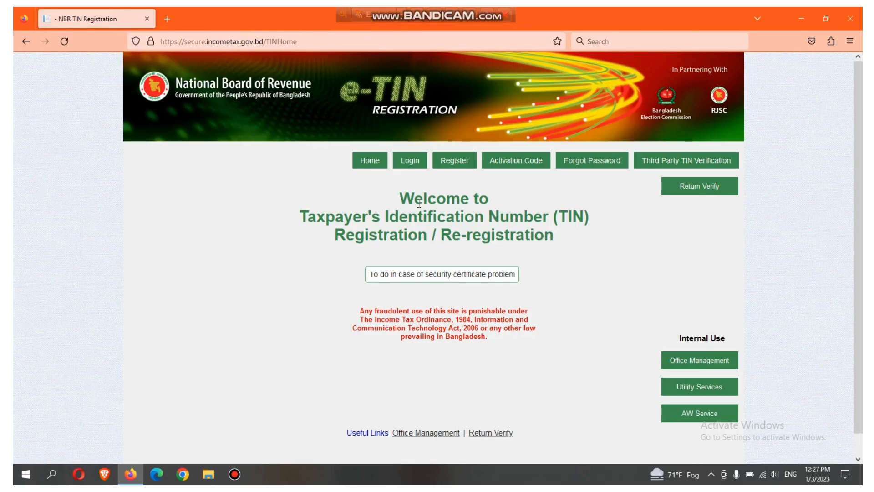
pyautogui.click(455, 164)
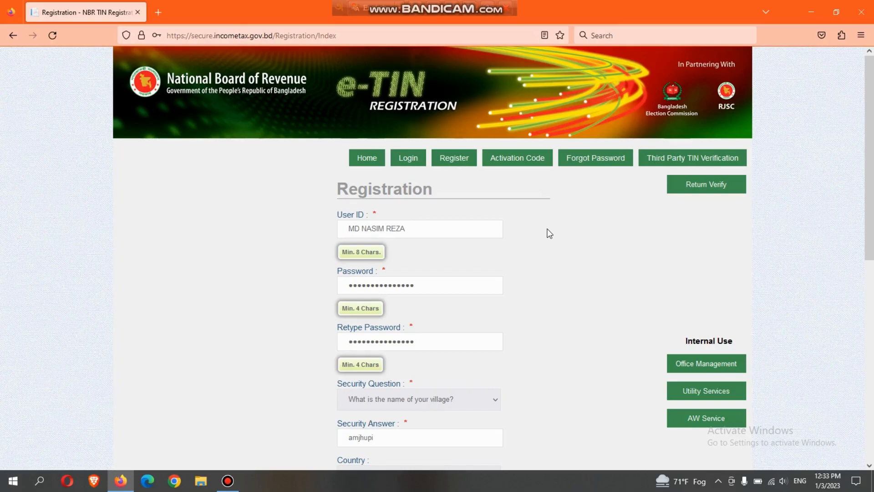
# Review the registration form from the user ID to the verification letters, including the list of available security questions.
pyautogui.hotkey('ctrl', '-')
pyautogui.hotkey('ctrl', '+')
pyautogui.hotkey('ctrl', '+')
pyautogui.hotkey('ctrl', '+')
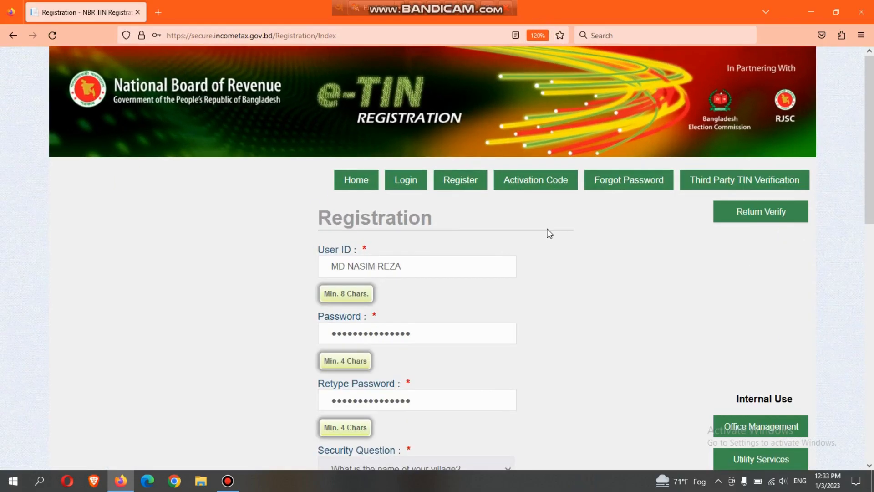
pyautogui.scroll(-3, 549, 233)
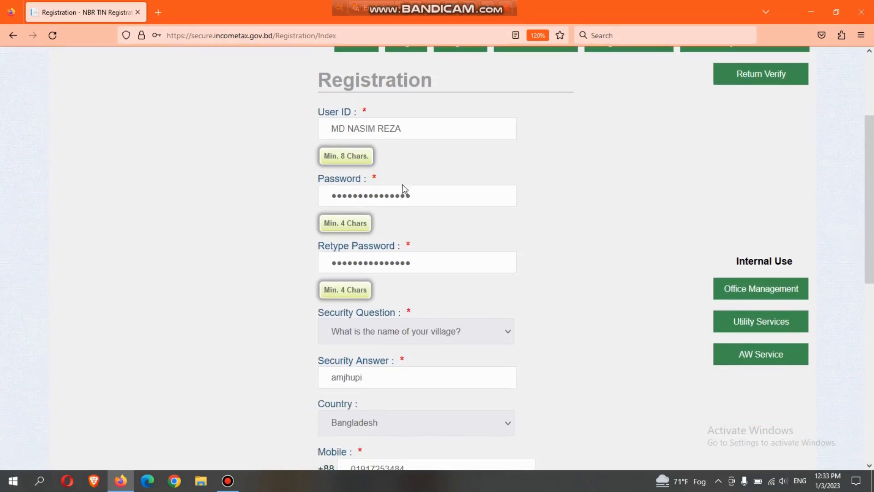
pyautogui.scroll(-1, 444, 194)
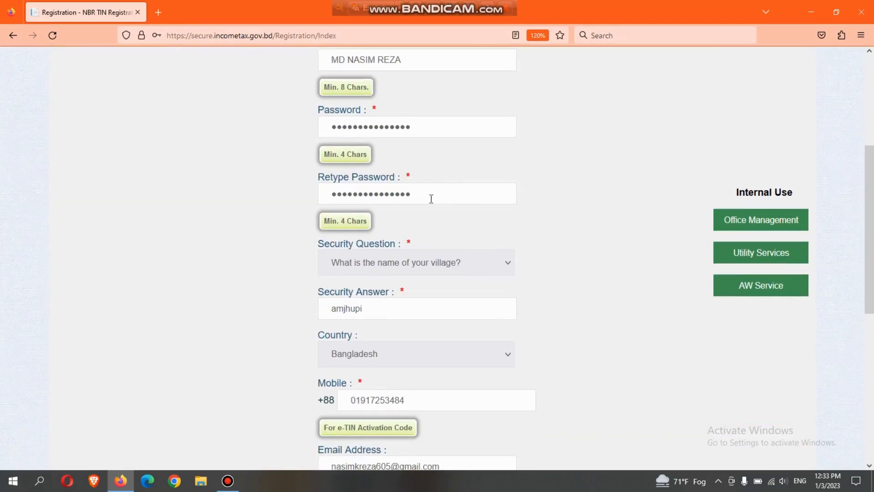
pyautogui.scroll(-1, 482, 205)
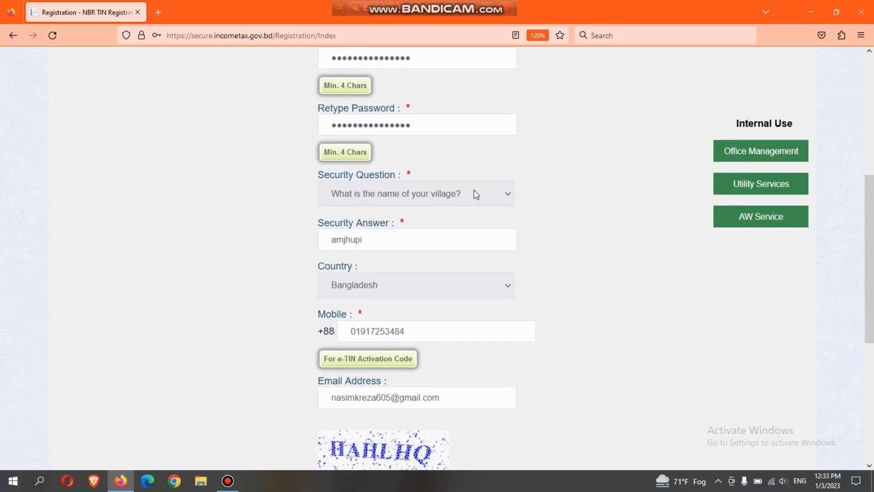
pyautogui.click(485, 192)
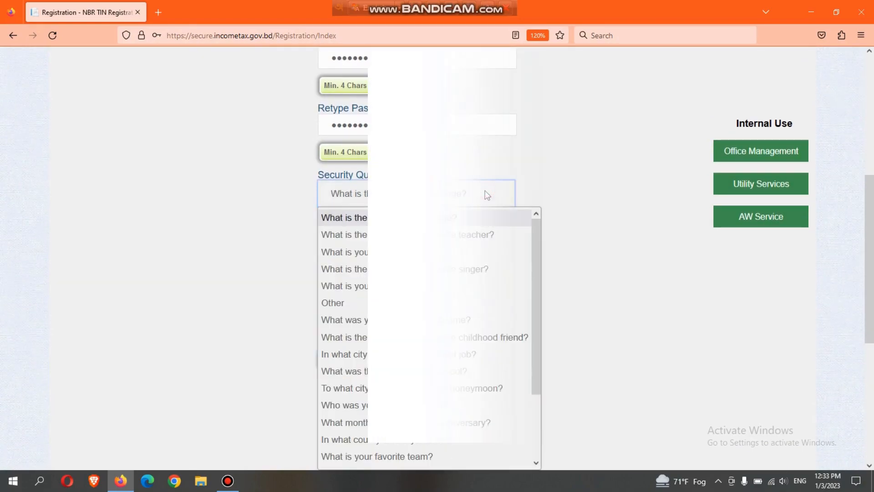
pyautogui.click(485, 191)
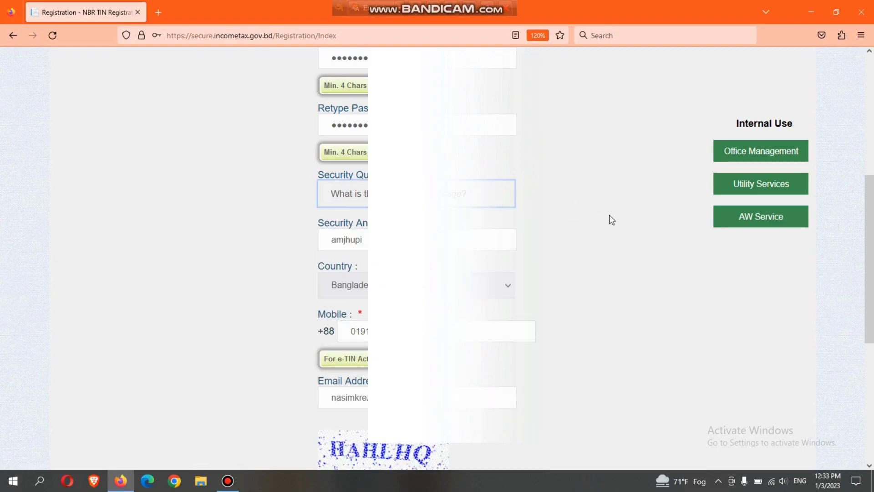
pyautogui.scroll(-3, 570, 246)
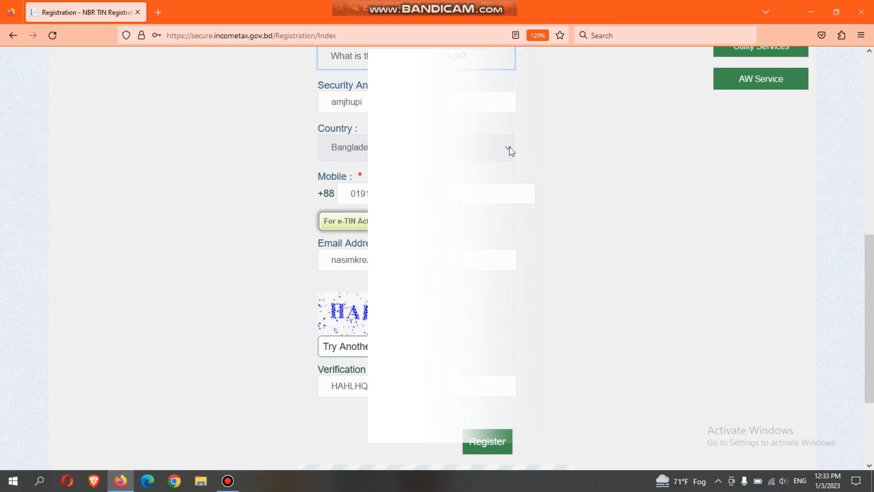
pyautogui.scroll(-1, 569, 180)
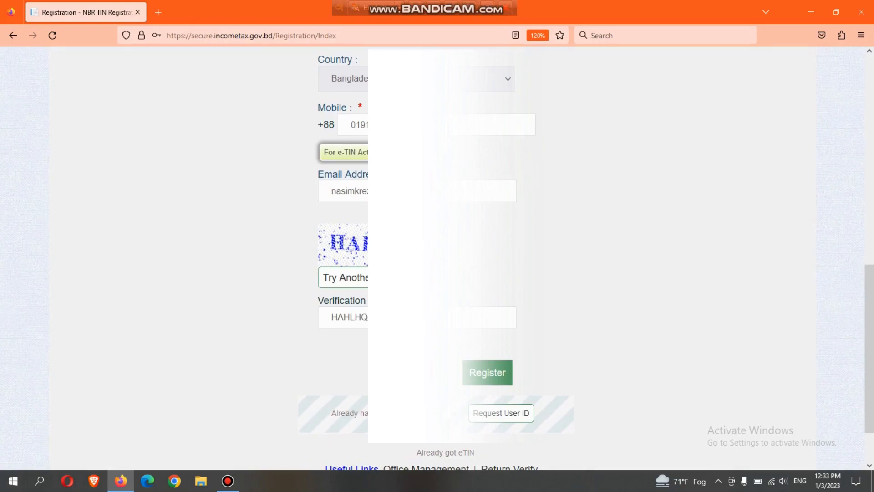
pyautogui.scroll(-1, 515, 156)
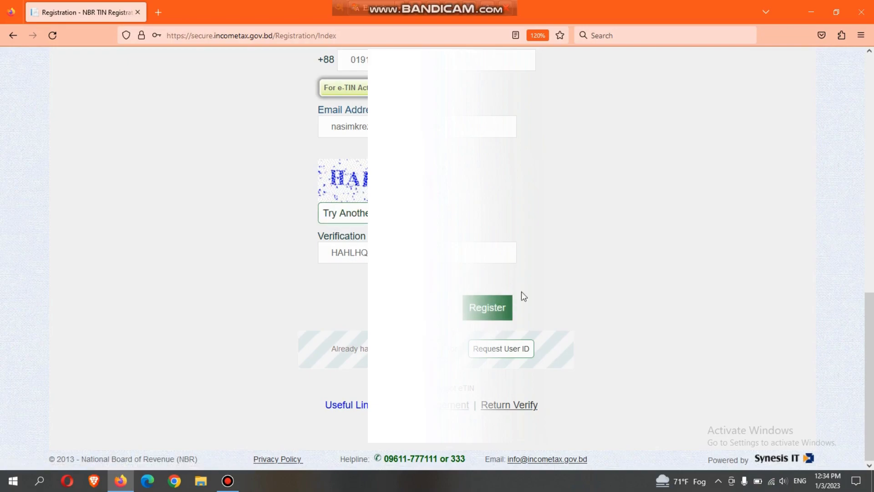
# Submit the completed e-TIN account registration form.
pyautogui.hotkey('ctrl', '-')
pyautogui.hotkey('ctrl', '-')
pyautogui.hotkey('ctrl', '-')
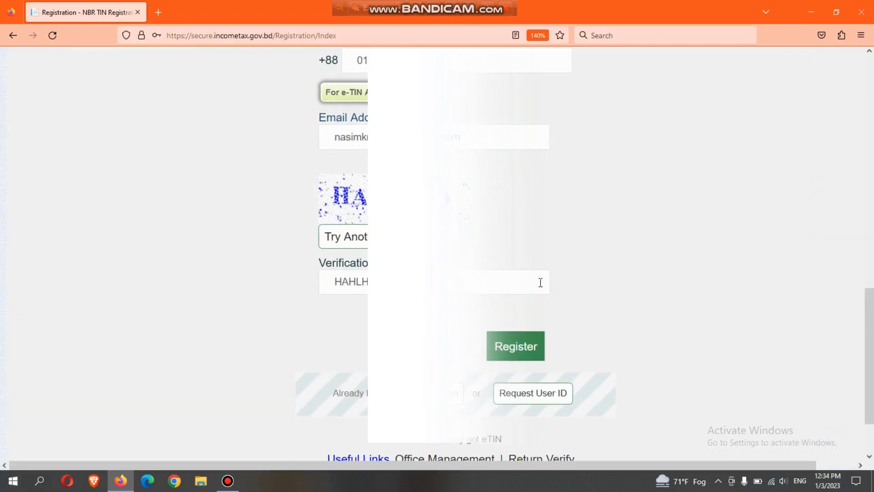
pyautogui.hotkey('ctrl', '+')
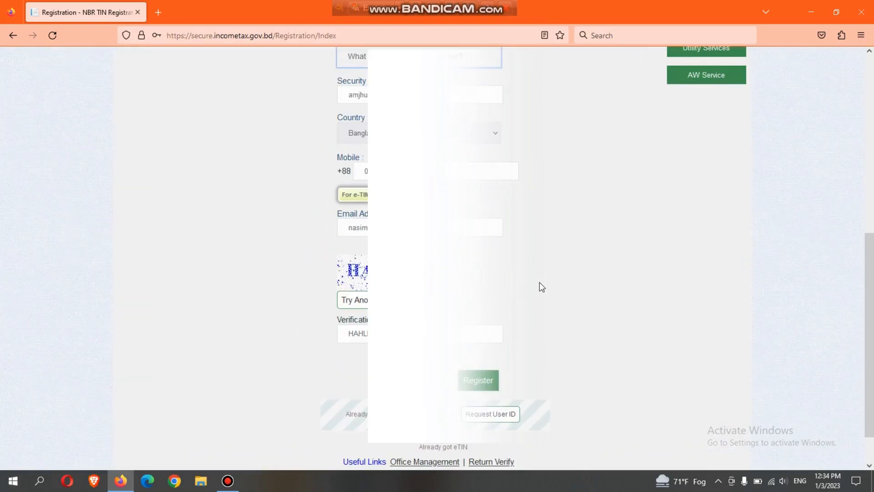
pyautogui.scroll(-2, 541, 318)
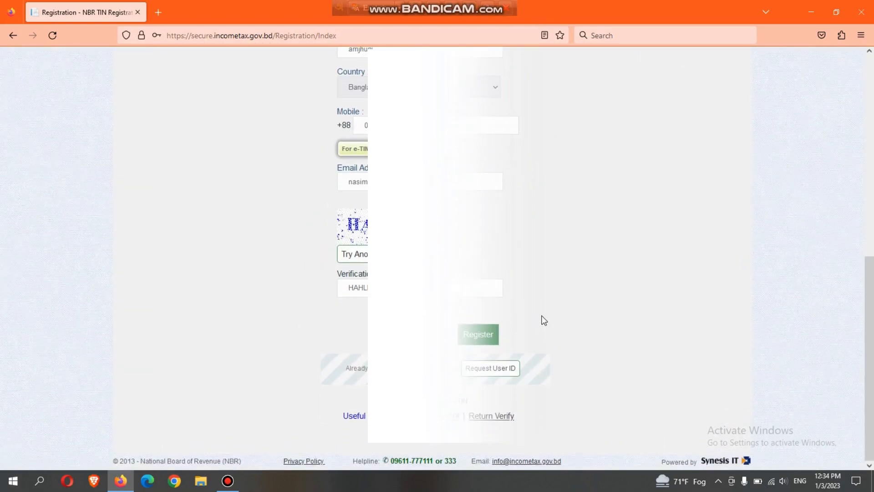
pyautogui.click(474, 340)
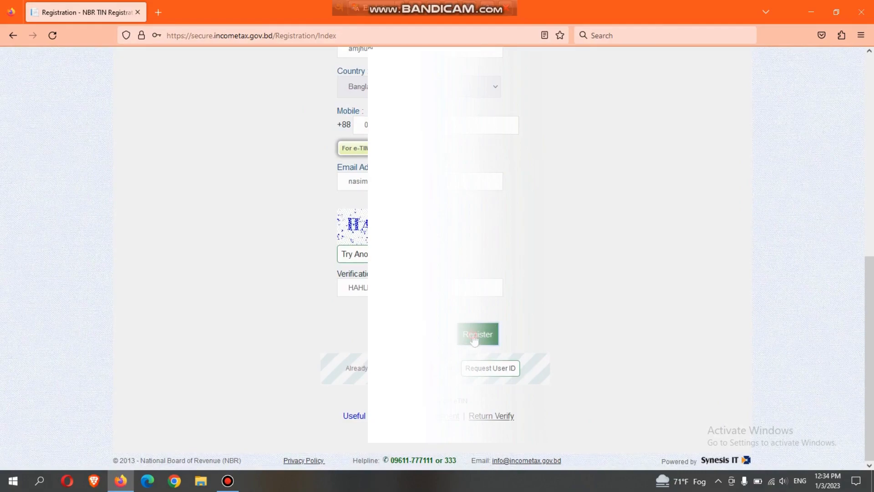
pyautogui.click(262, 173)
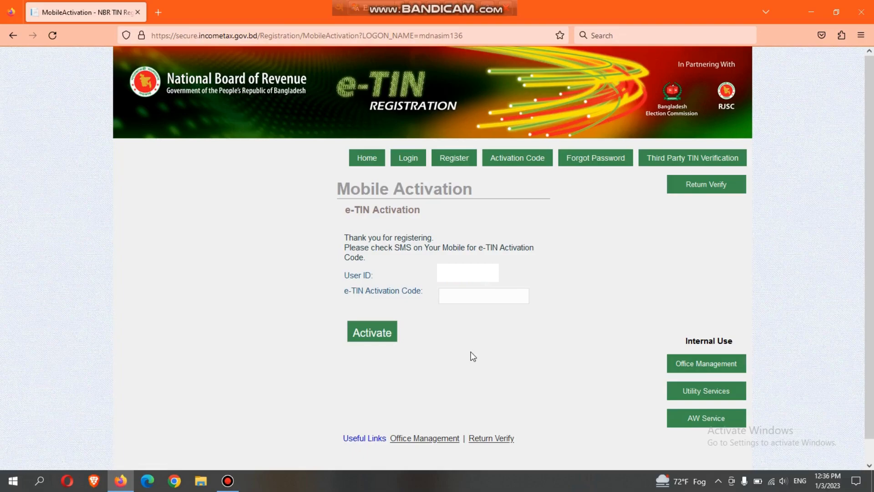
# Paste the e-TIN activation code received by SMS and activate the account.
pyautogui.click(491, 296)
pyautogui.hotkey('ctrl', 'v')
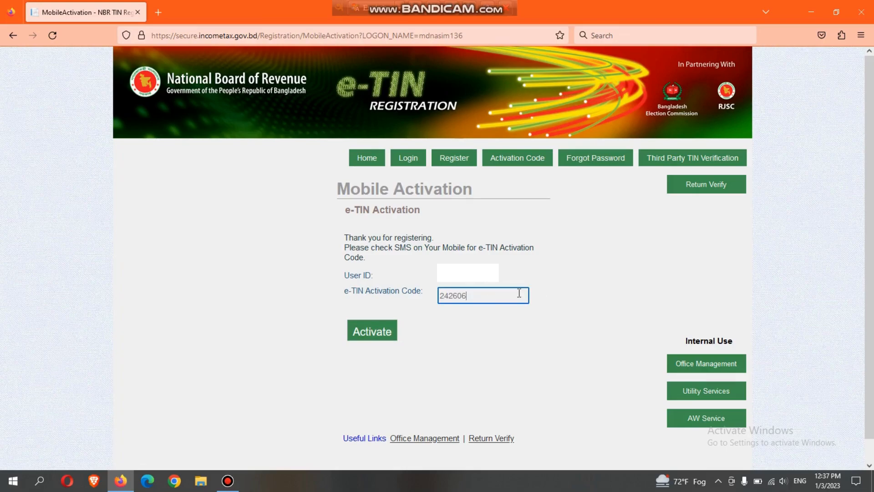
pyautogui.click(369, 336)
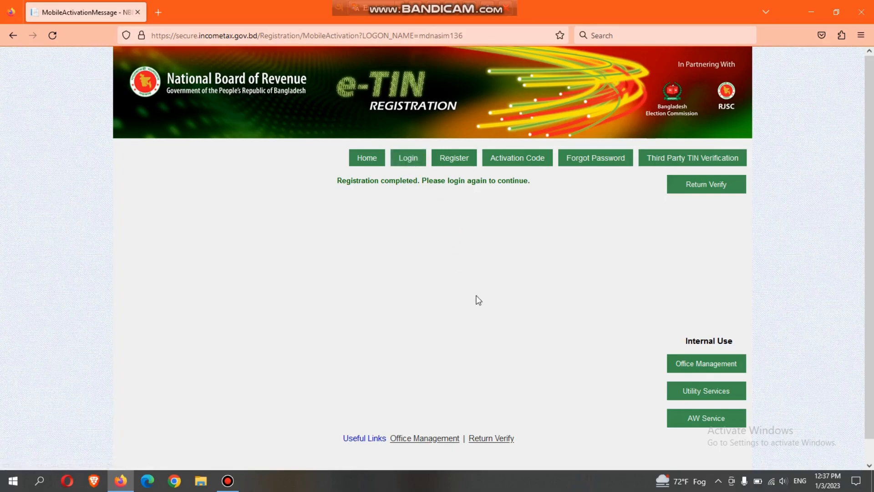
# Log in to the new e-TIN account with the saved user ID and account password.
pyautogui.keyDown('ctrl'); pyautogui.scroll(-2, 478, 299); pyautogui.keyUp('ctrl')
pyautogui.keyDown('ctrl'); pyautogui.scroll(5, 479, 300); pyautogui.keyUp('ctrl')
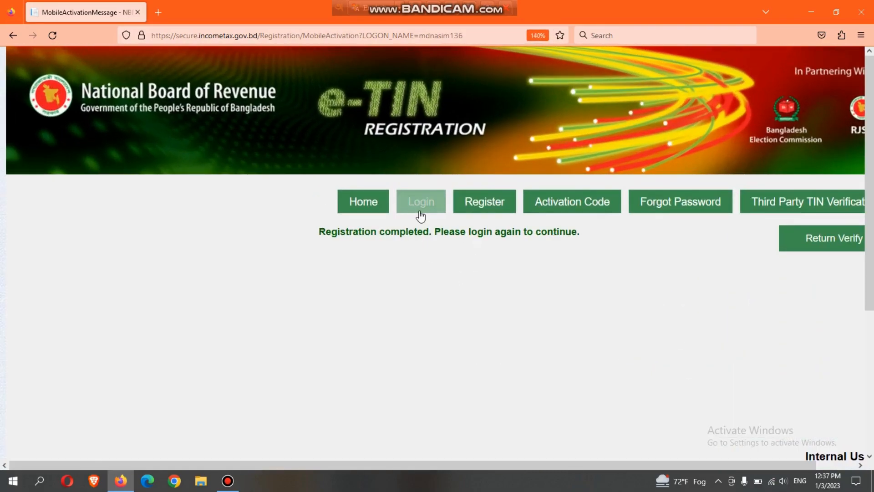
pyautogui.click(420, 205)
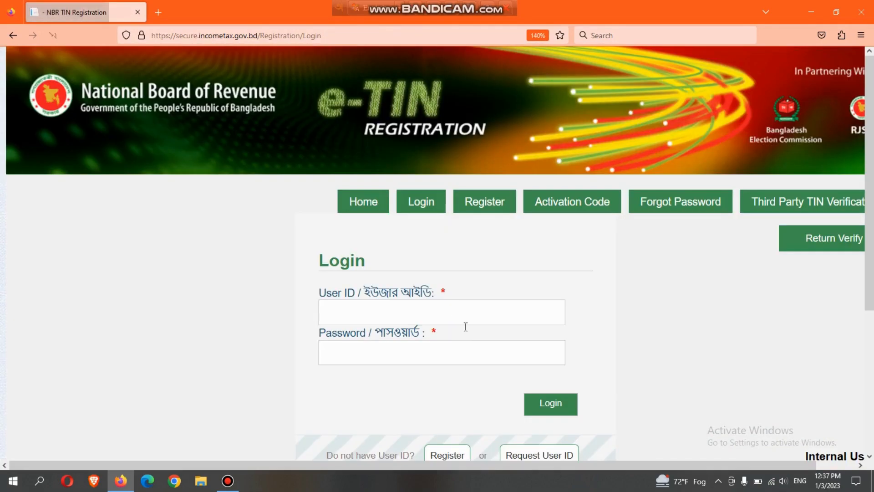
pyautogui.keyDown('ctrl'); pyautogui.scroll(-3, 464, 326); pyautogui.keyUp('ctrl')
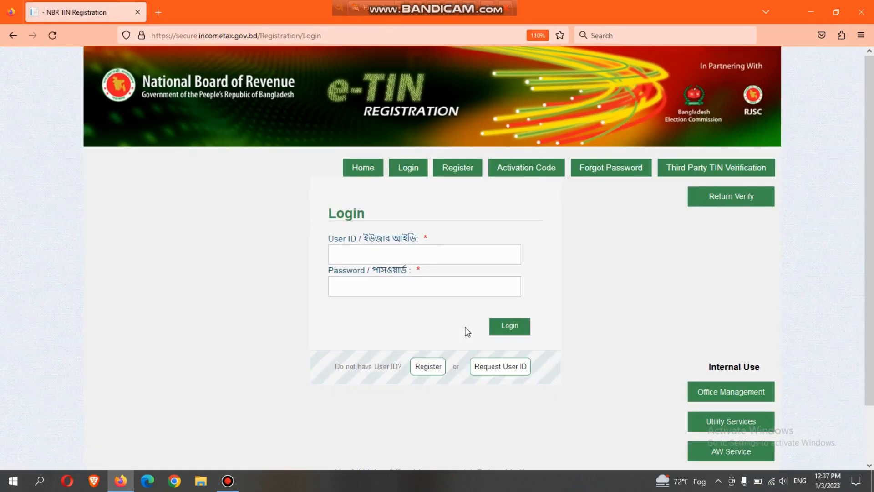
pyautogui.scroll(-1, 466, 331)
pyautogui.click(444, 239)
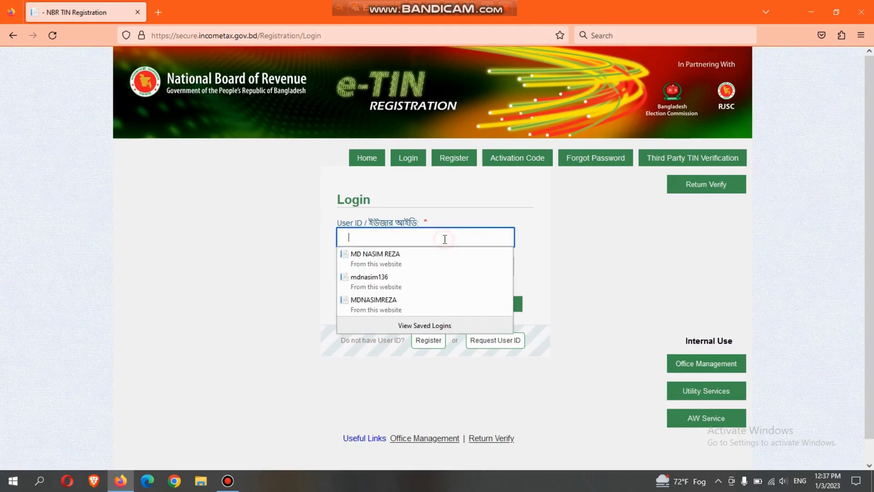
pyautogui.click(433, 278)
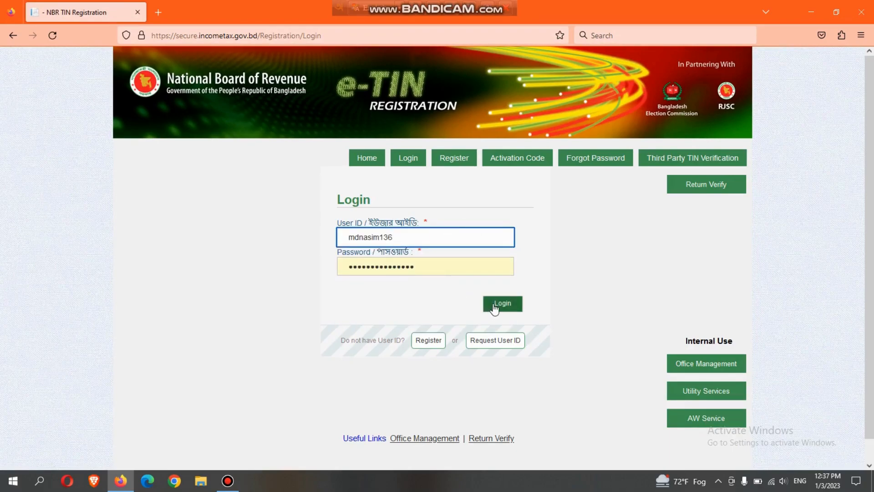
pyautogui.click(501, 303)
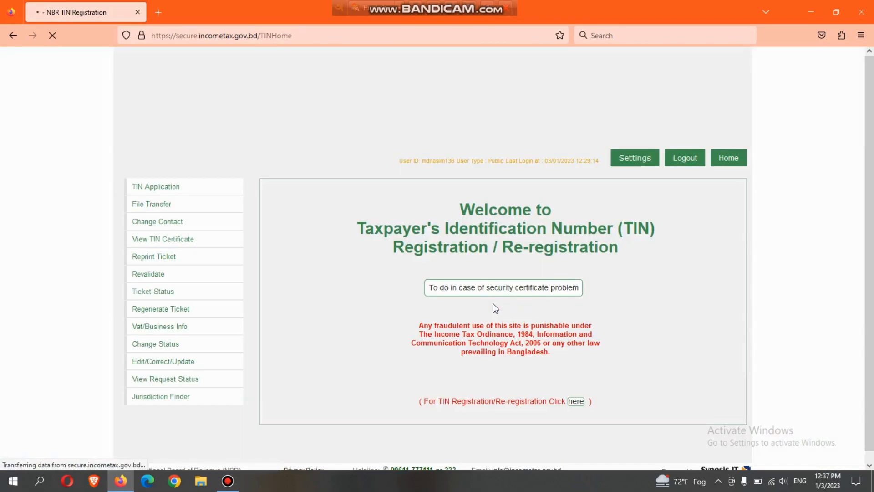
# Open the TIN registration / re-registration application from the welcome page.
pyautogui.scroll(3, 434, 357)
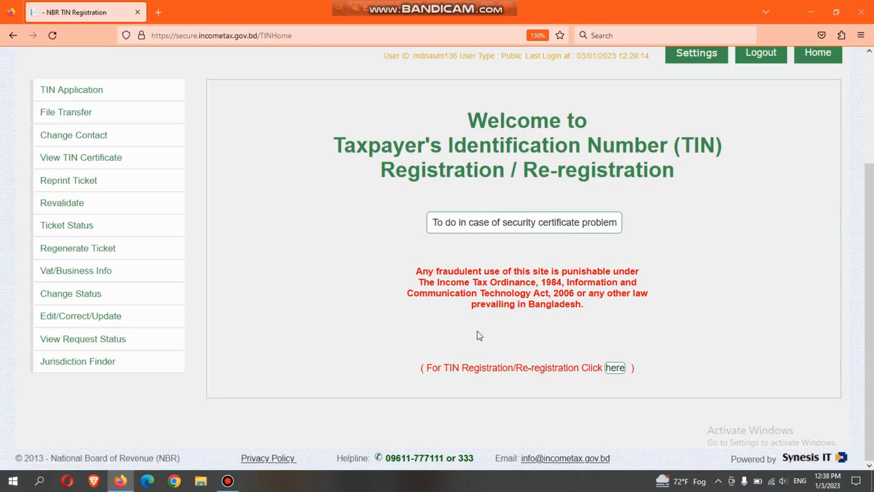
pyautogui.click(615, 368)
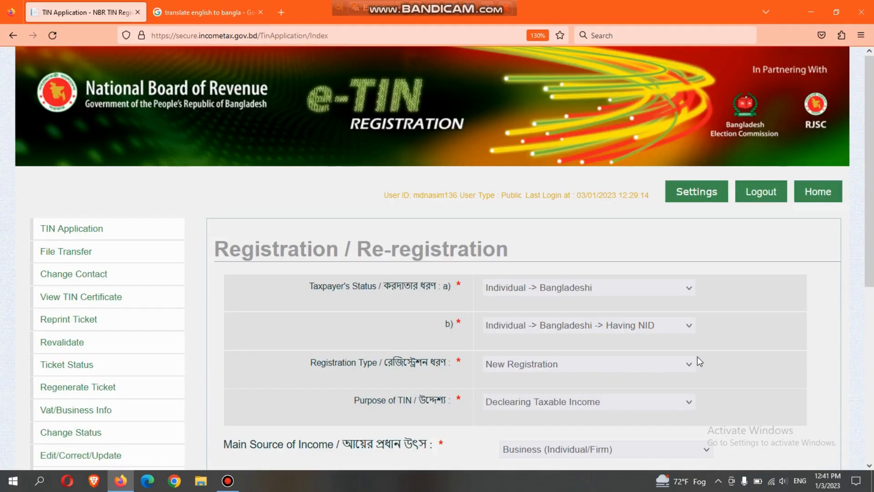
# Set the taxpayer's status to Individual -> Bangladeshi, with Individual -> Bangladeshi -> Having NID as part b.
pyautogui.scroll(-2, 485, 259)
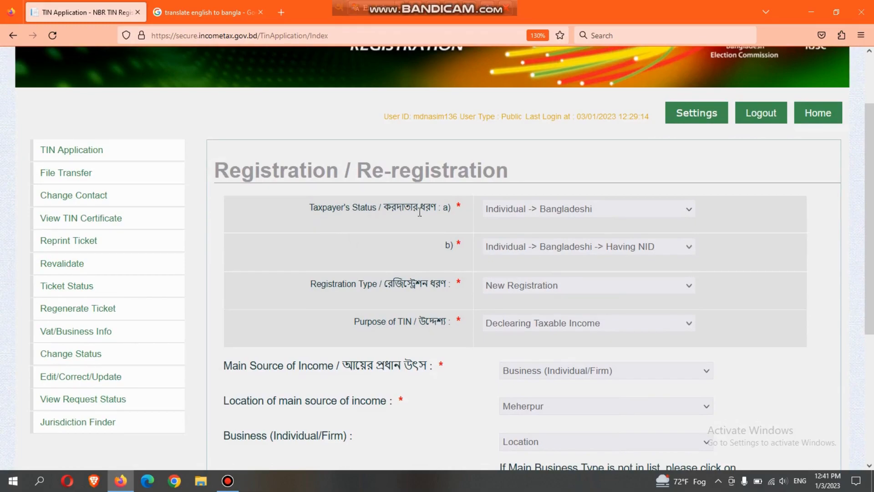
pyautogui.click(632, 211)
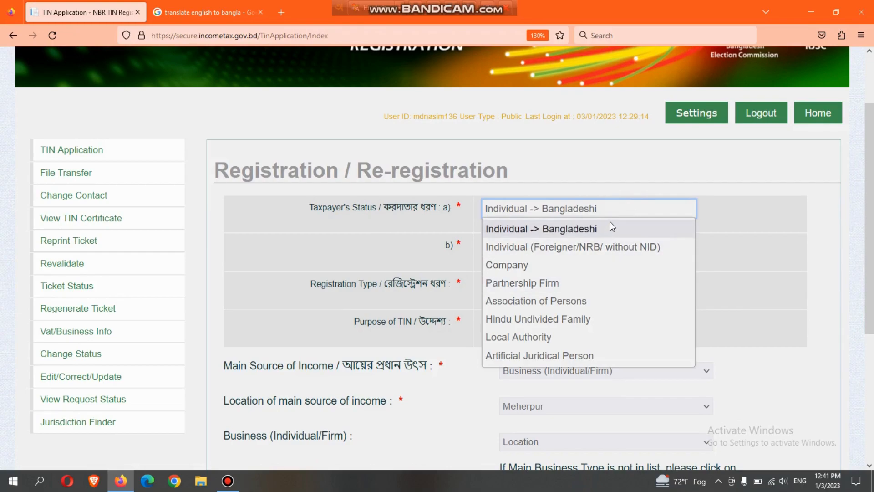
pyautogui.click(620, 228)
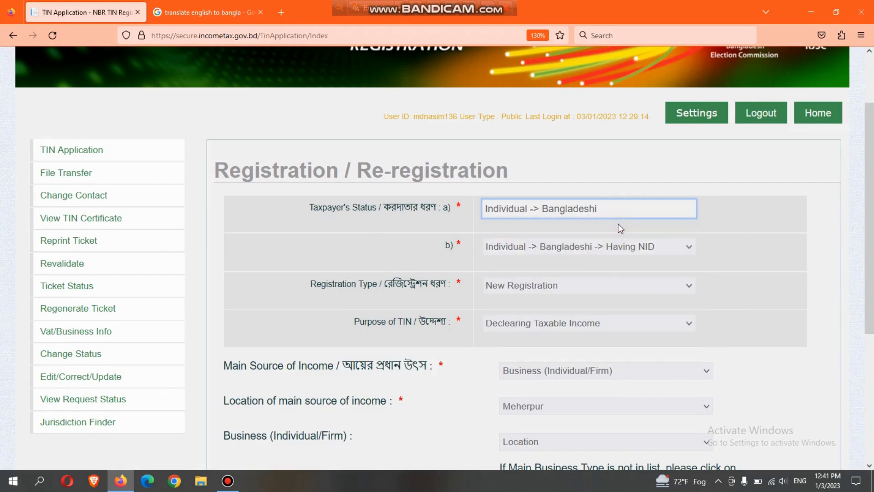
pyautogui.click(609, 251)
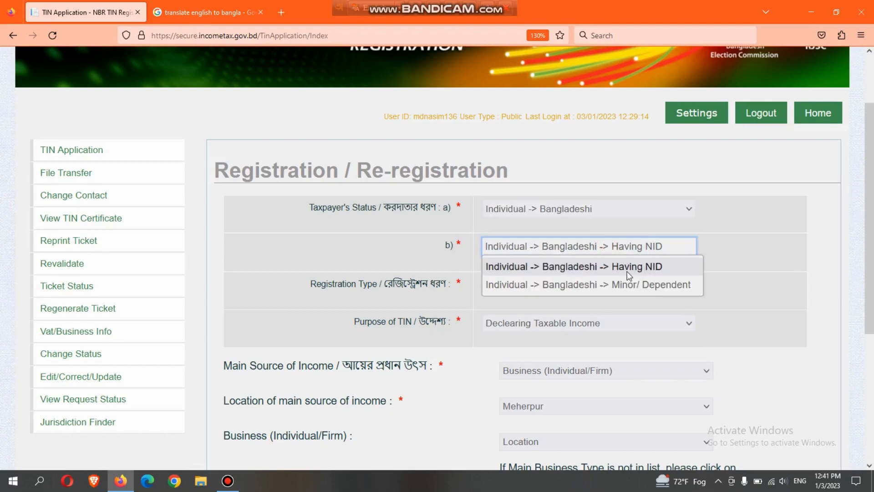
pyautogui.click(590, 268)
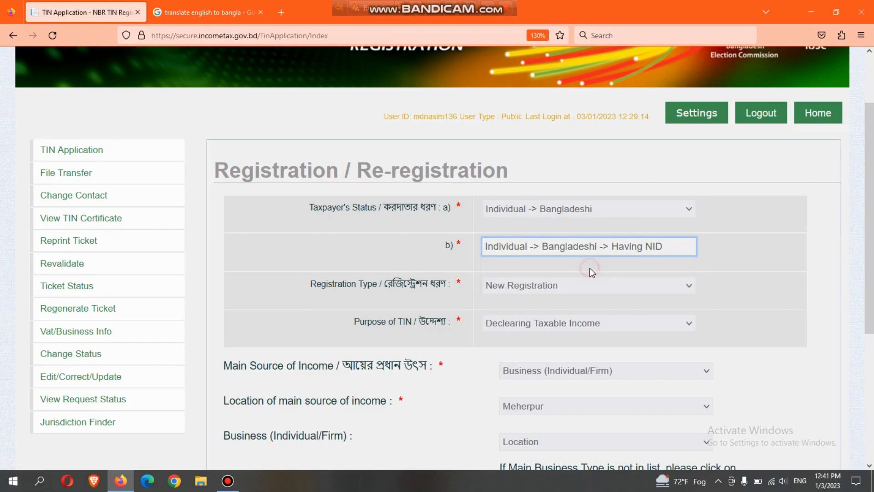
pyautogui.scroll(-3, 590, 268)
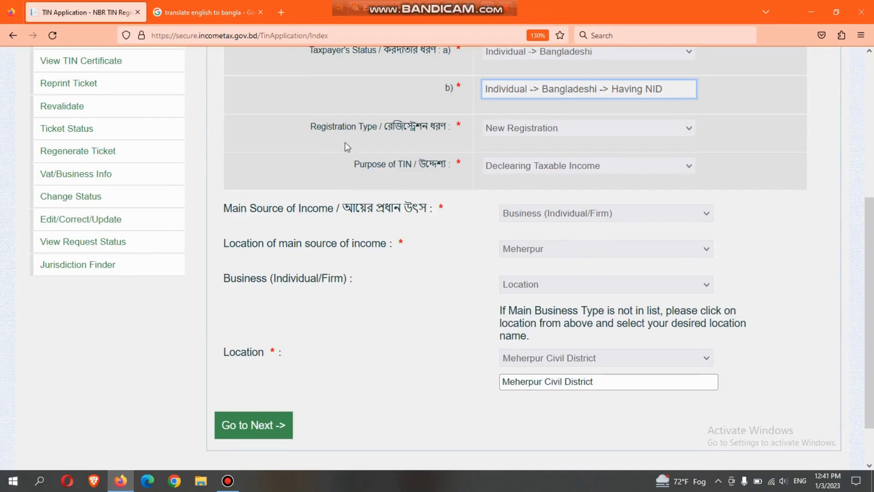
# Set the registration type to New Registration and the main source of income to Business (Individual/Firm).
pyautogui.click(551, 128)
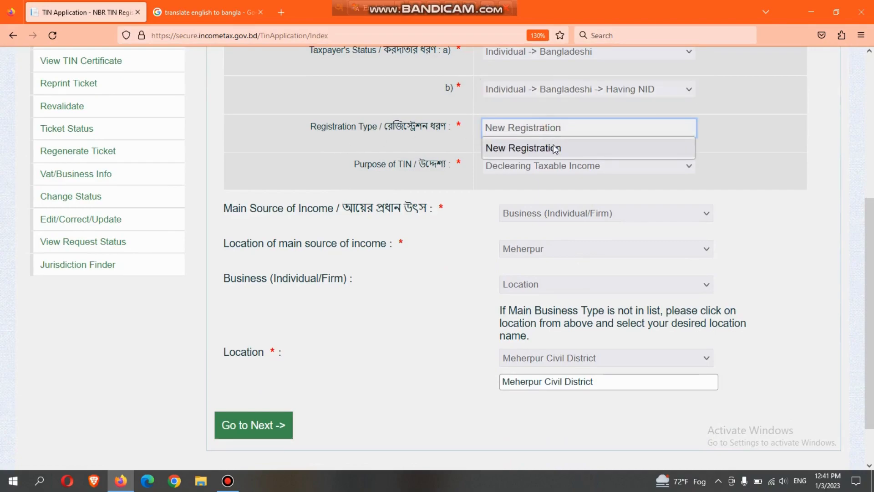
pyautogui.click(555, 148)
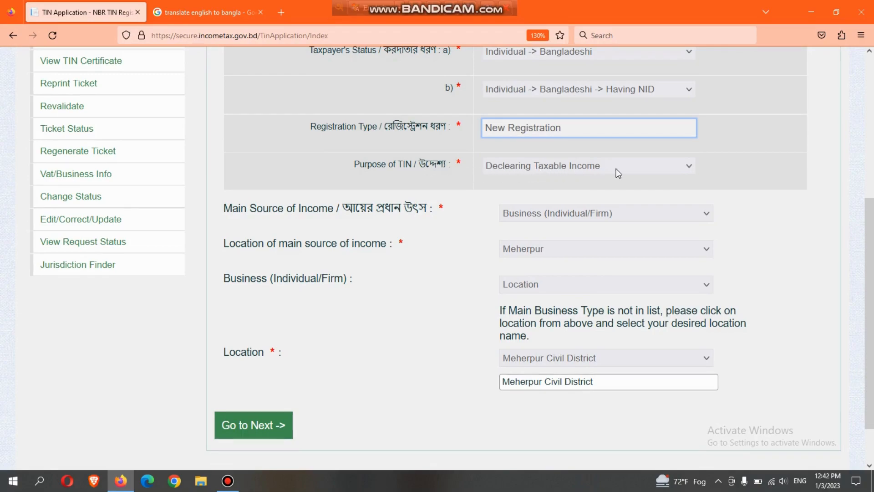
pyautogui.scroll(-1, 672, 191)
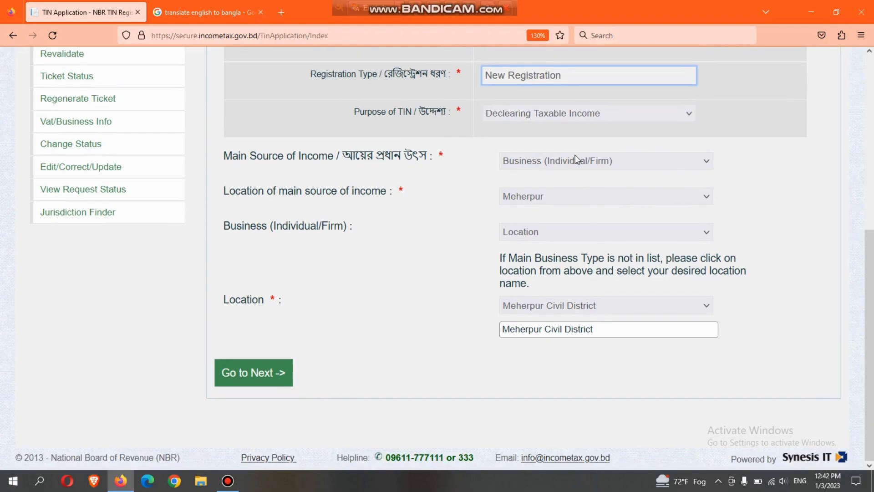
pyautogui.click(591, 162)
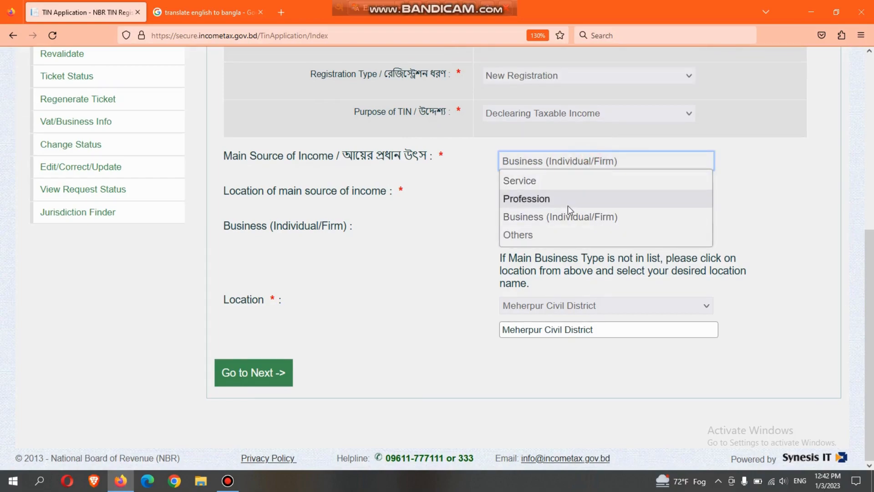
pyautogui.click(591, 218)
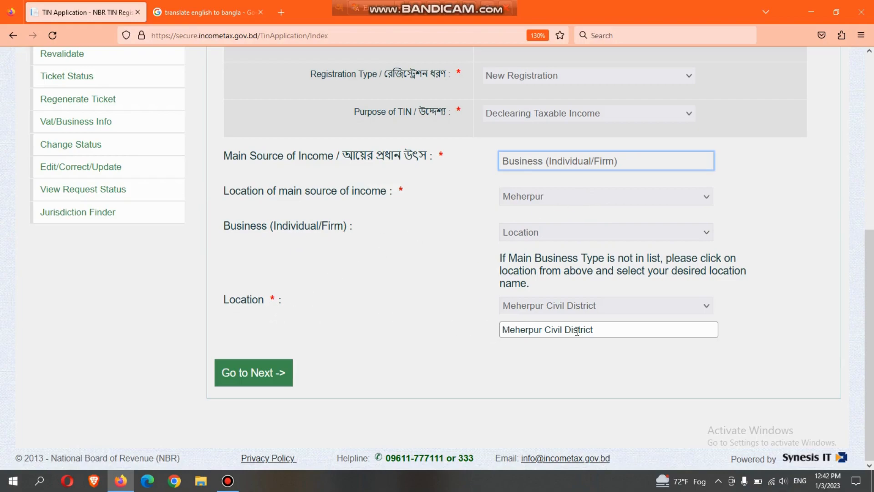
# Submit the completed registration and income source selections and continue to the Basic Information step.
pyautogui.scroll(5, 360, 337)
pyautogui.scroll(-5, 361, 338)
pyautogui.click(271, 370)
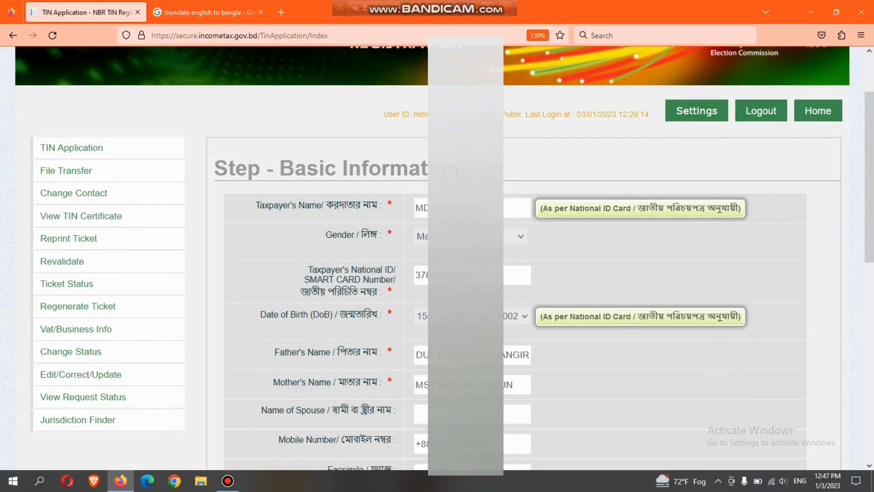
# Review the taxpayer's basic information and mark the permanent address as same as the current address.
pyautogui.scroll(-2, 362, 279)
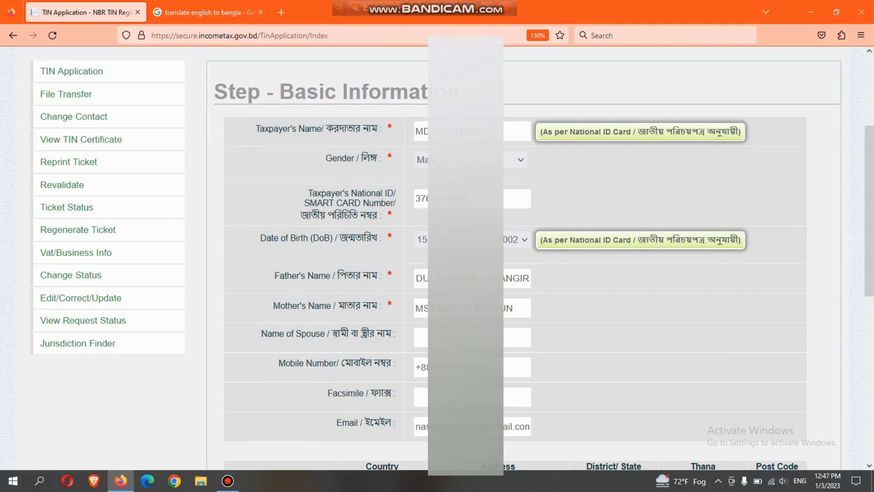
pyautogui.scroll(-3, 552, 287)
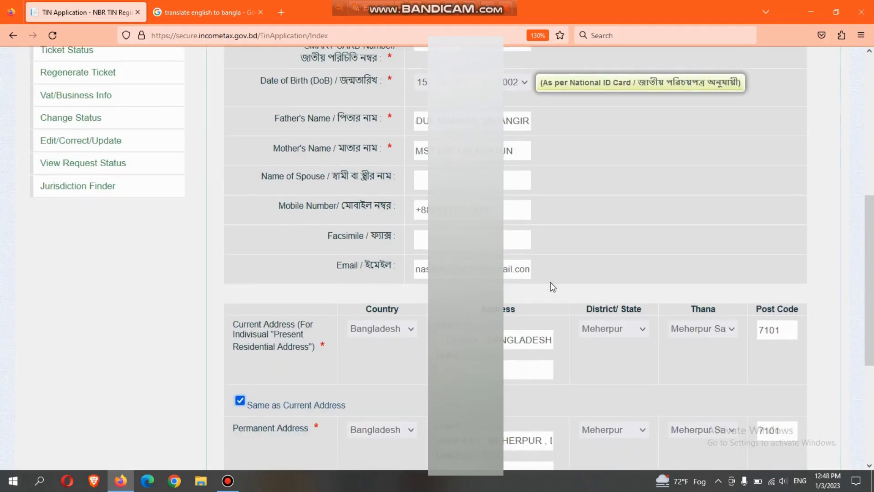
pyautogui.scroll(2, 552, 286)
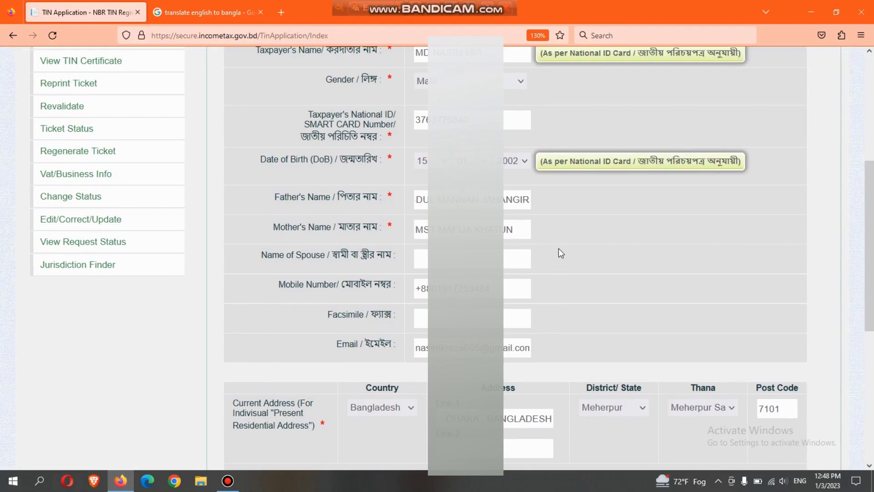
pyautogui.scroll(-5, 559, 250)
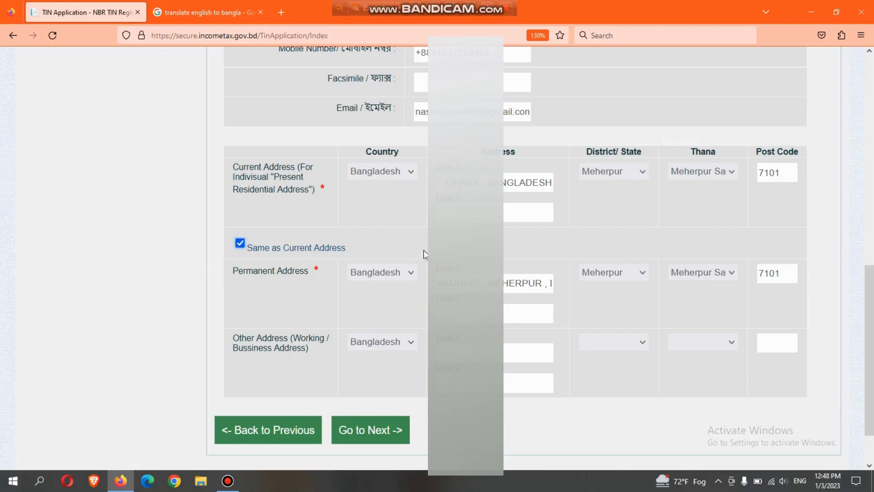
pyautogui.click(240, 244)
pyautogui.click(240, 244)
# Recheck the Basic Information form and continue to the final preview of the application.
pyautogui.scroll(3, 362, 247)
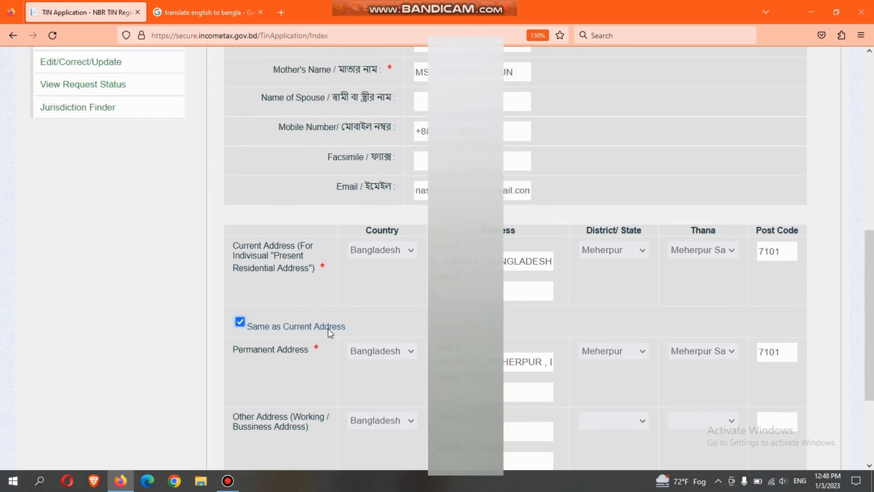
pyautogui.scroll(15, 466, 311)
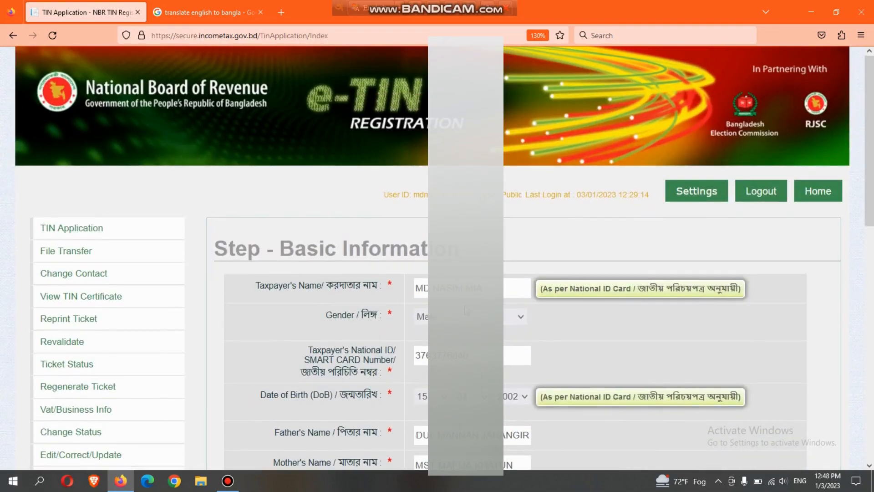
pyautogui.scroll(-20, 467, 311)
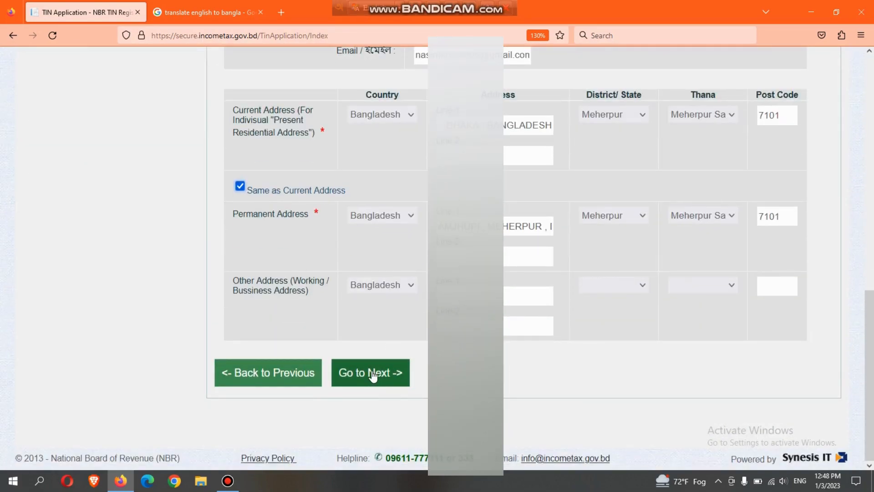
pyautogui.click(372, 376)
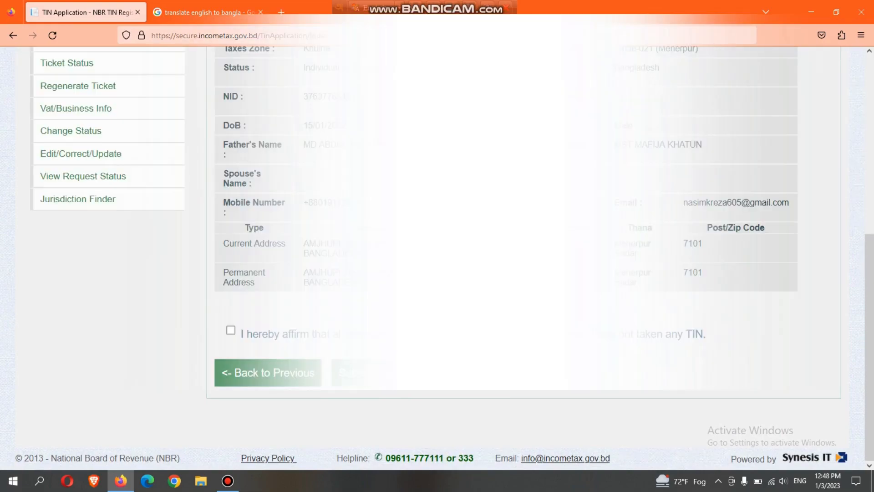
# Check the final preview, affirm the declaration of not having taken any TIN, and submit the application.
pyautogui.scroll(6, 474, 255)
pyautogui.scroll(-3, 473, 254)
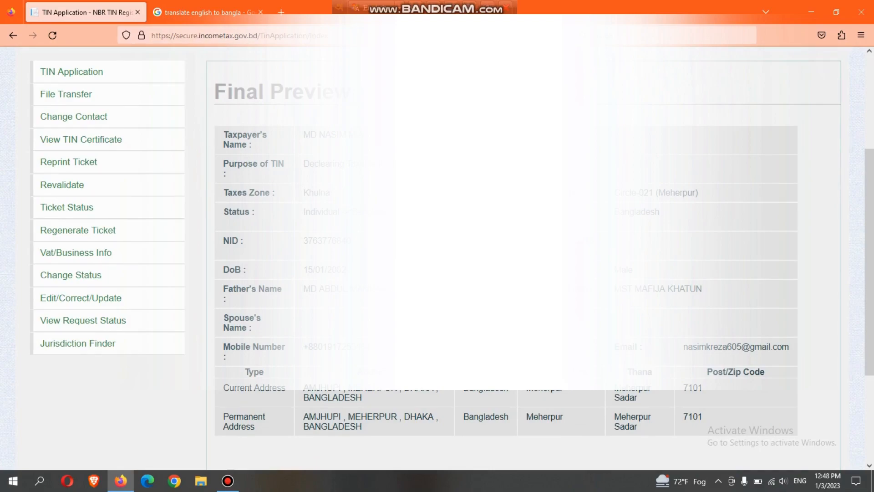
pyautogui.scroll(-3, 474, 255)
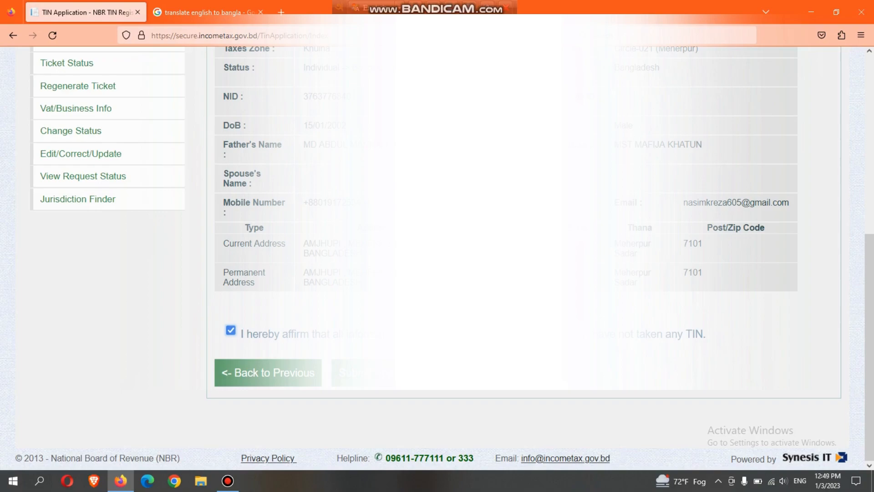
pyautogui.click(400, 368)
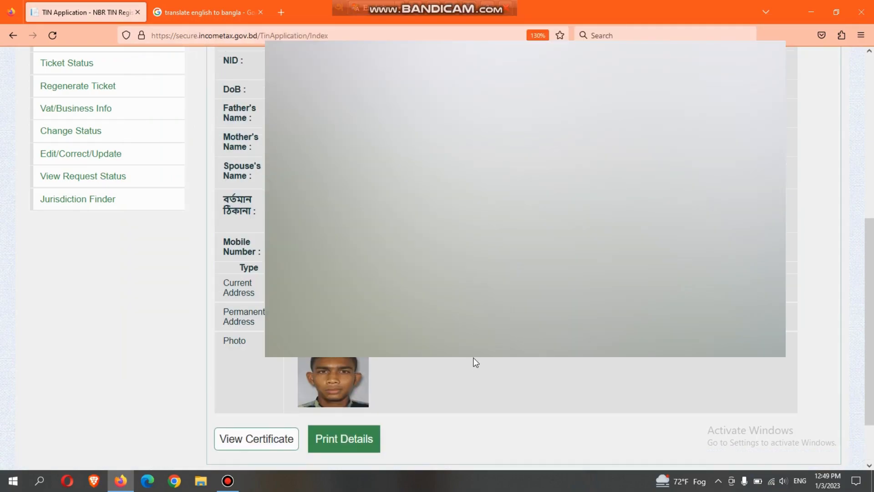
# Look over the registered taxpayer's details and open the TIN certificate.
pyautogui.scroll(5, 475, 362)
pyautogui.scroll(-3, 474, 360)
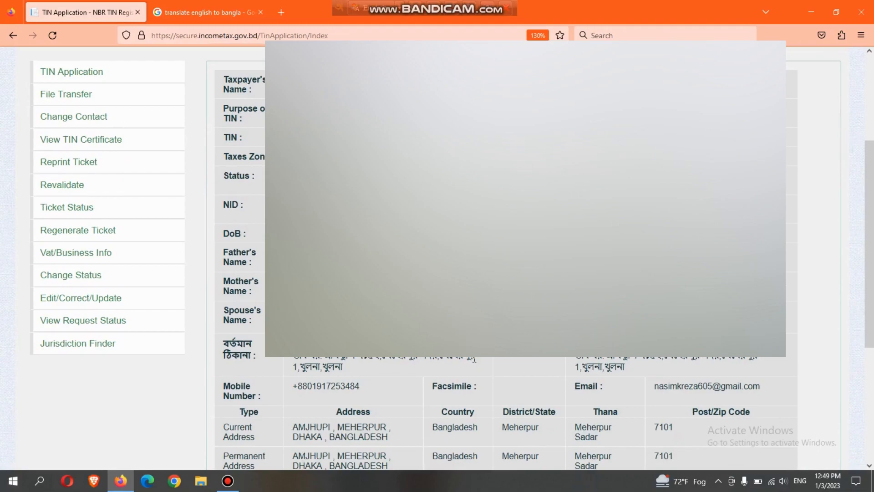
pyautogui.scroll(-5, 473, 360)
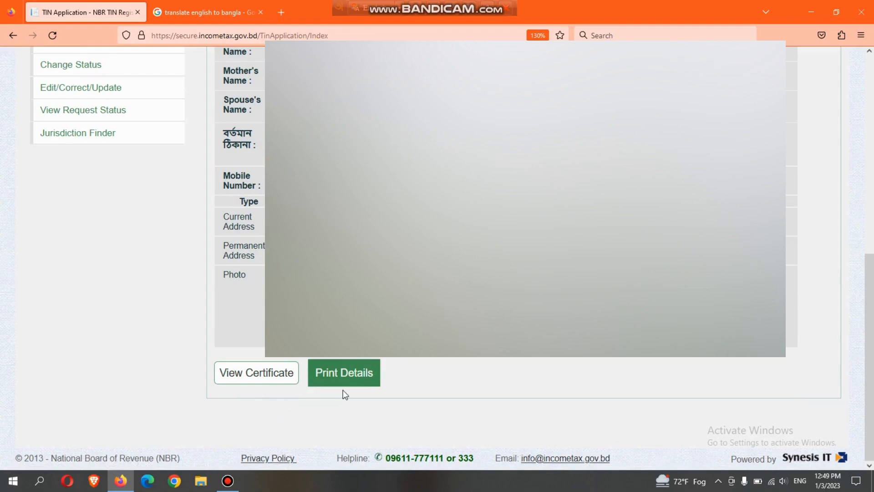
pyautogui.click(253, 372)
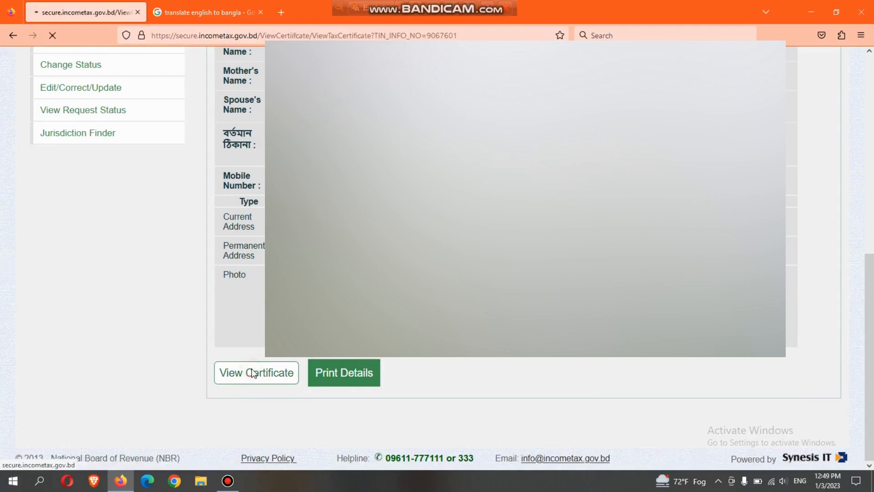
# Examine the TIN certificate from its header and taxpayer particulars down to the notes and the print, save and email options.
pyautogui.scroll(-6, 633, 401)
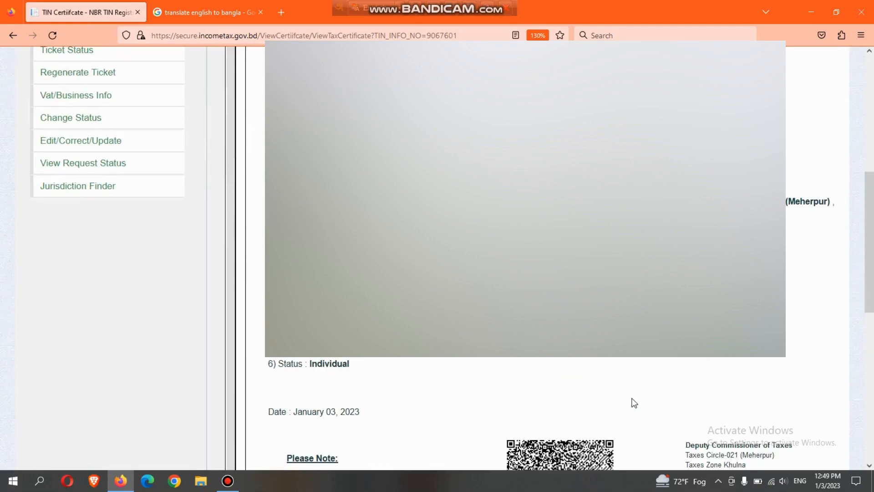
pyautogui.scroll(-2, 660, 366)
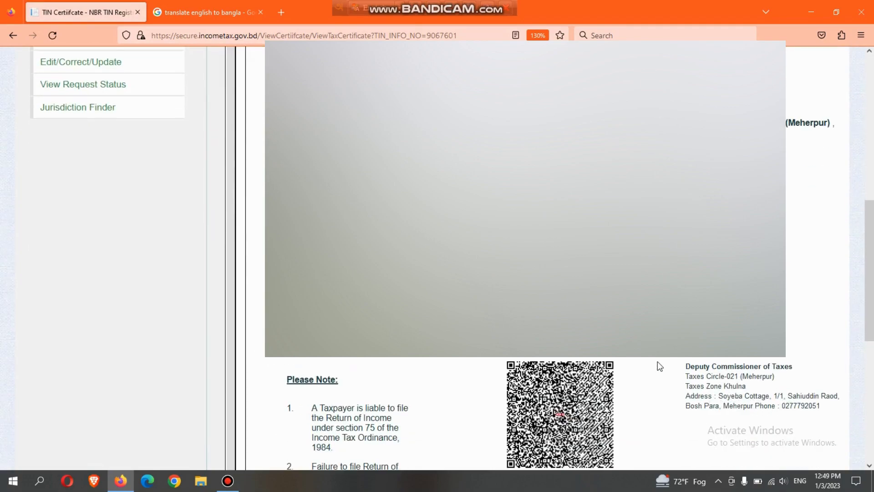
pyautogui.scroll(-6, 659, 366)
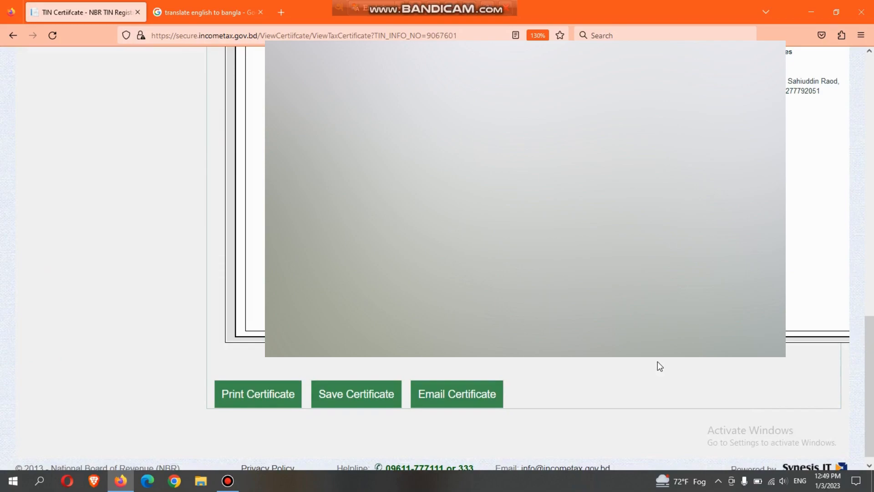
pyautogui.scroll(5, 658, 362)
pyautogui.scroll(8, 657, 361)
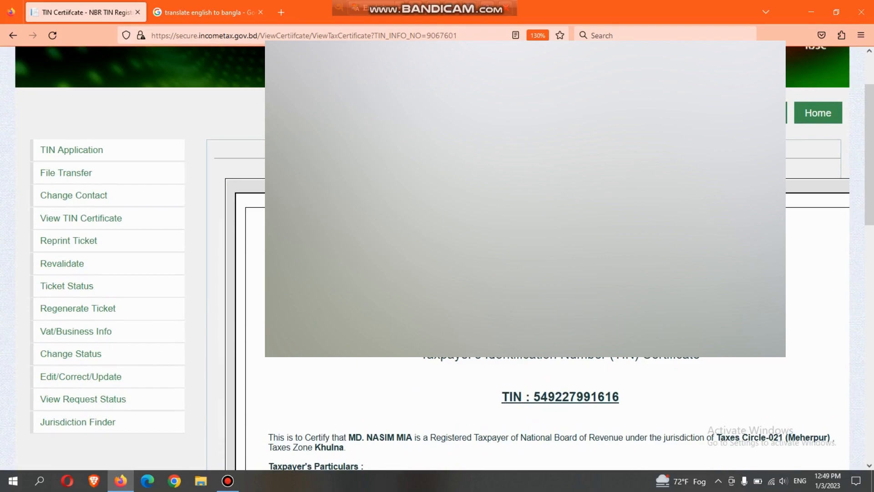
pyautogui.scroll(-8, 657, 410)
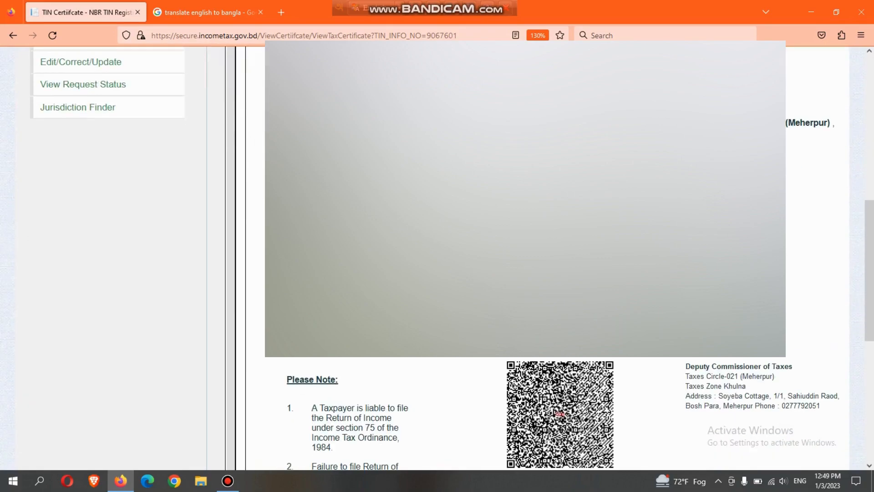
pyautogui.scroll(-6, 648, 364)
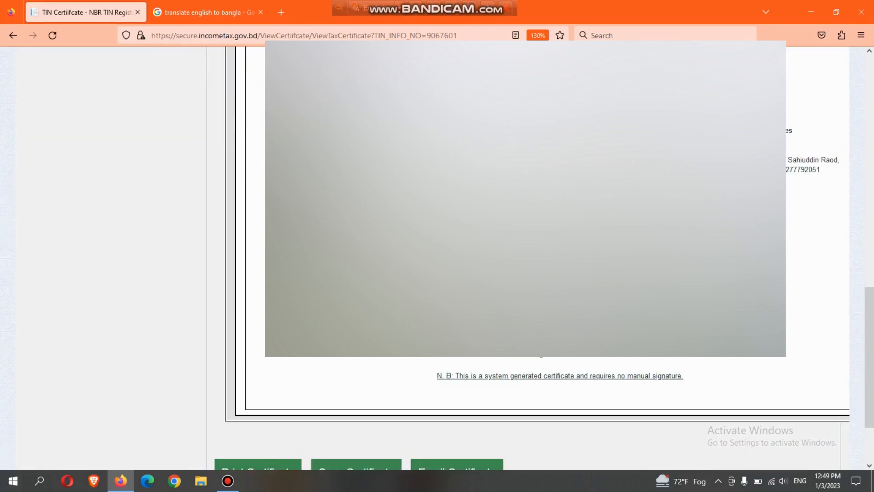